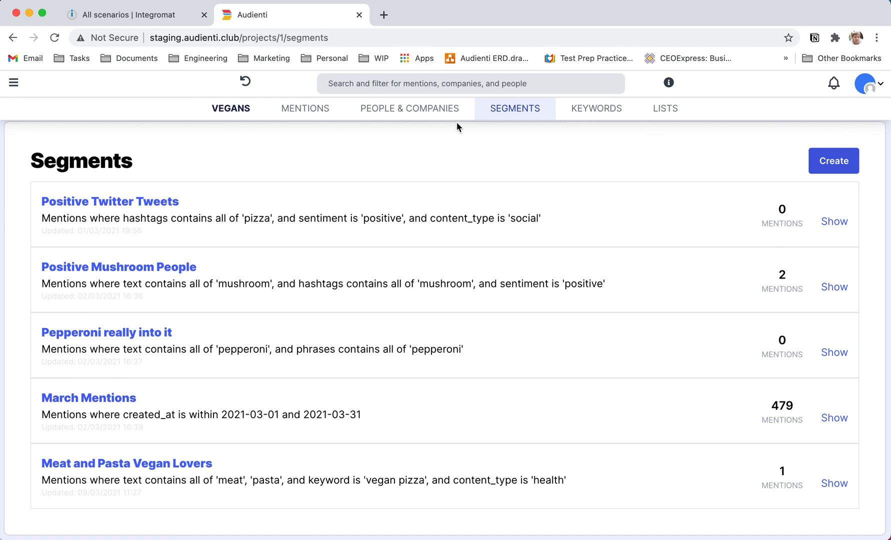
Step: Switch to Integromat and create a new scenario, continuing without choosing any services
{"action": "left_click", "coordinate": [161, 18]}
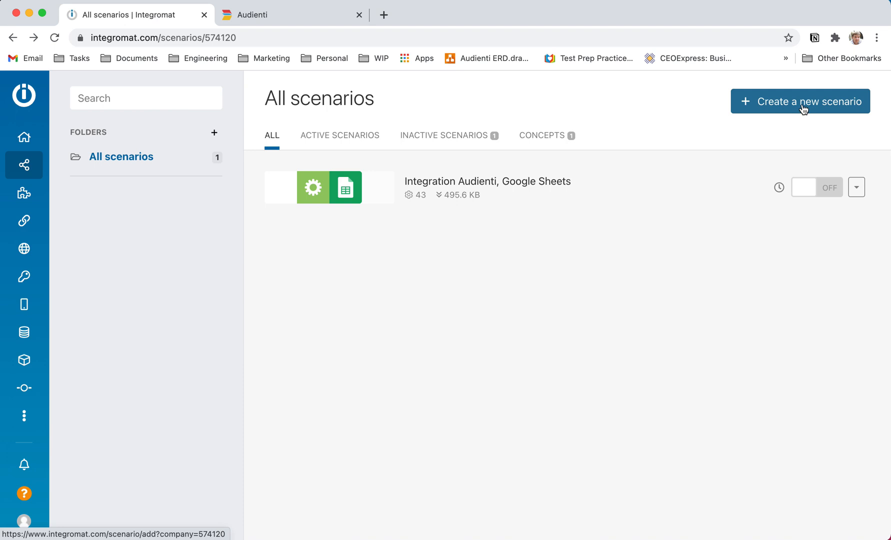
{"action": "left_click", "coordinate": [771, 105]}
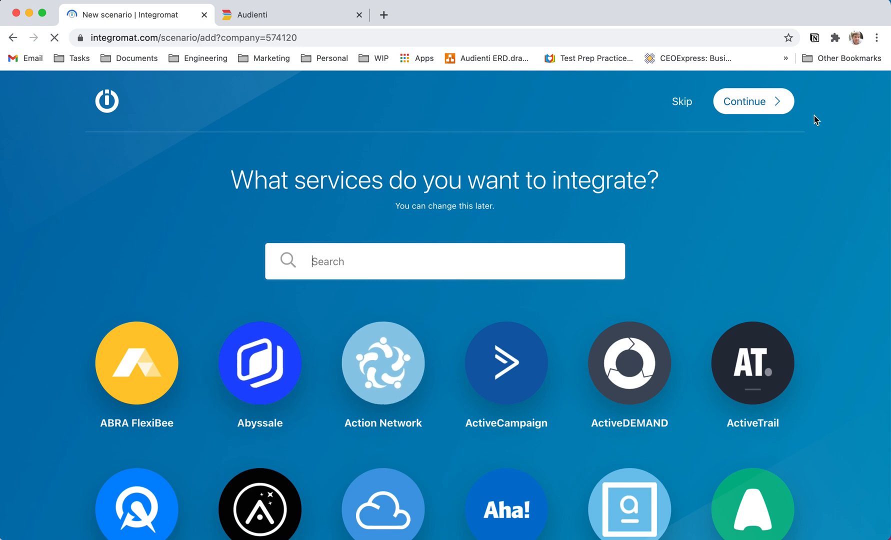
{"action": "left_click", "coordinate": [770, 104]}
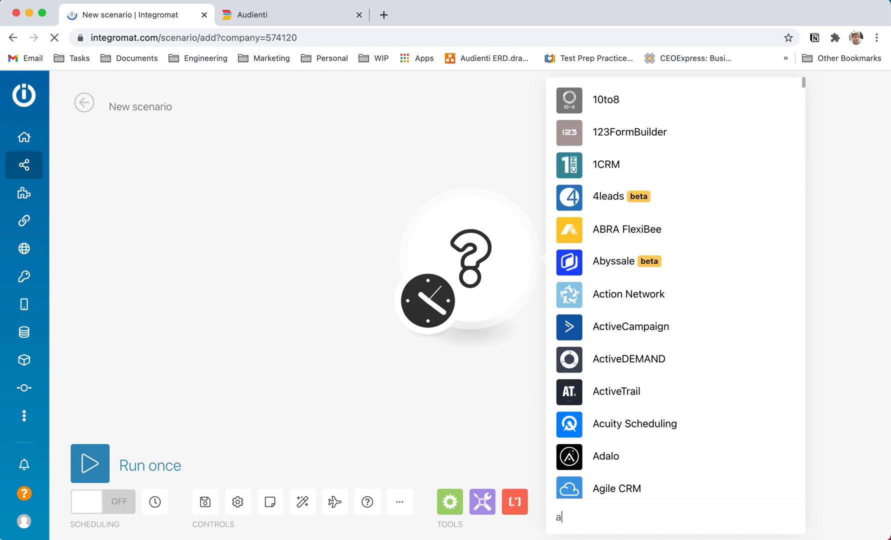
Step: Find Audienti in the app list and add its Get Segment Items search as the scenario's first module
{"action": "type", "text": "au"}
{"action": "key", "text": "BackSpace"}
{"action": "key", "text": "BackSpace"}
{"action": "type", "text": "audie"}
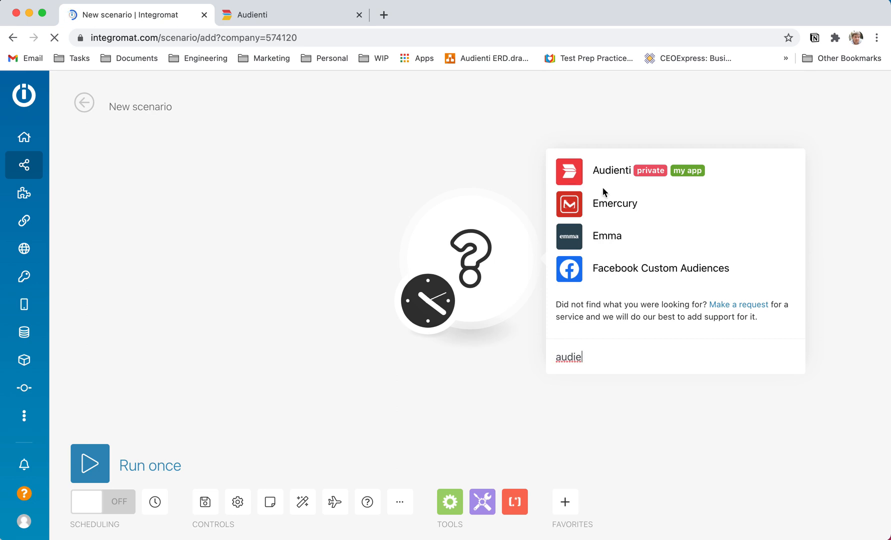
{"action": "left_click", "coordinate": [580, 175]}
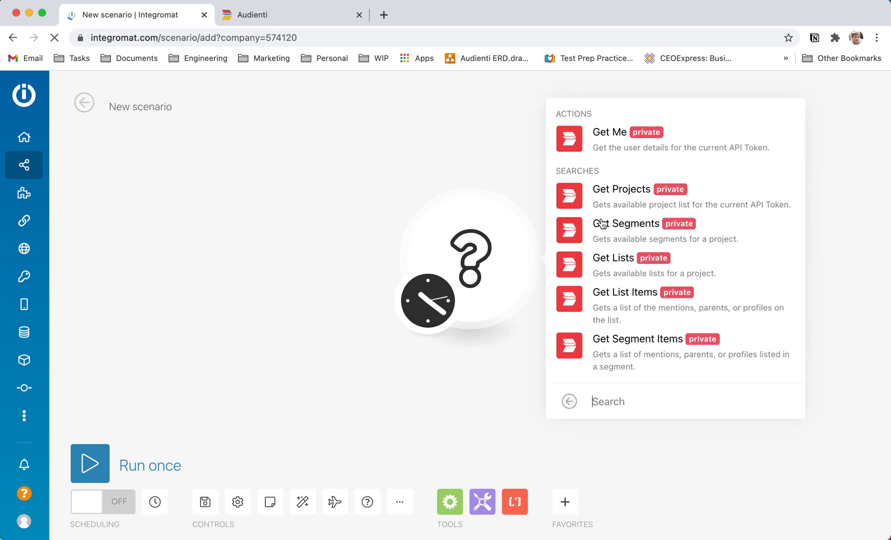
{"action": "left_click", "coordinate": [663, 353]}
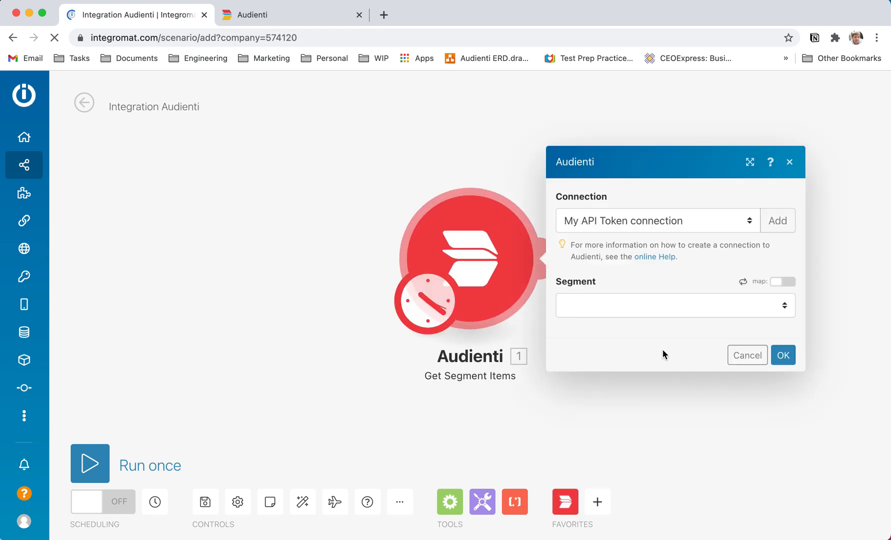
Step: Set the Audienti module's segment to March Mentions (Project: Vegans) and save the module settings
{"action": "left_click", "coordinate": [651, 303]}
{"action": "left_click", "coordinate": [638, 370]}
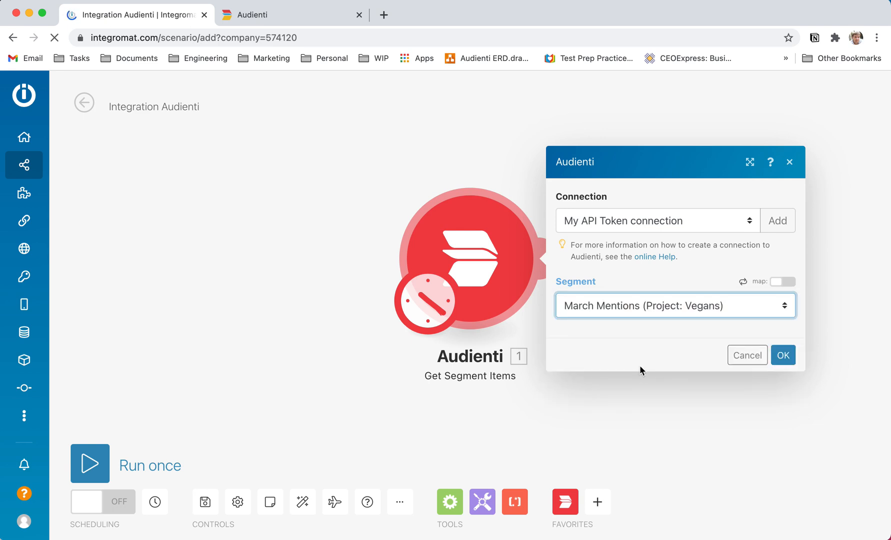
{"action": "left_click", "coordinate": [780, 355]}
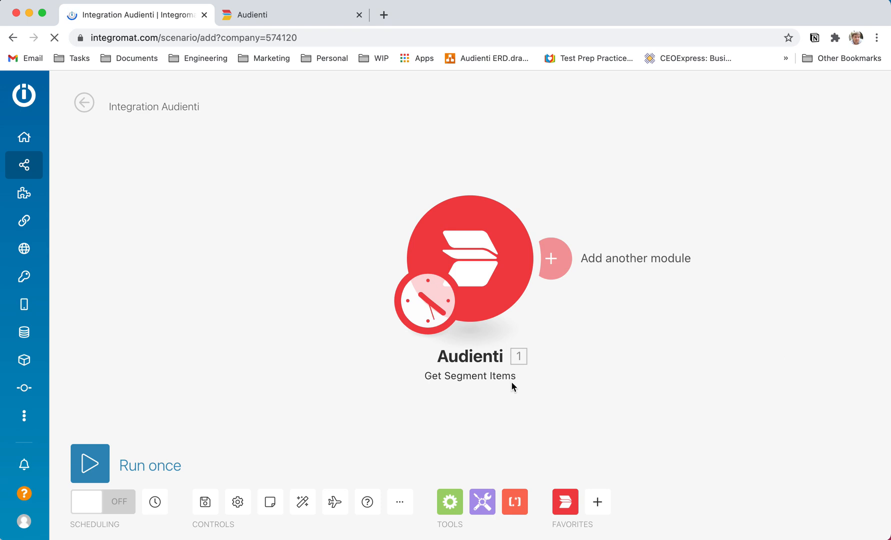
Step: Run the scenario once and examine the input and output bundles of the Audienti module
{"action": "left_click", "coordinate": [85, 463]}
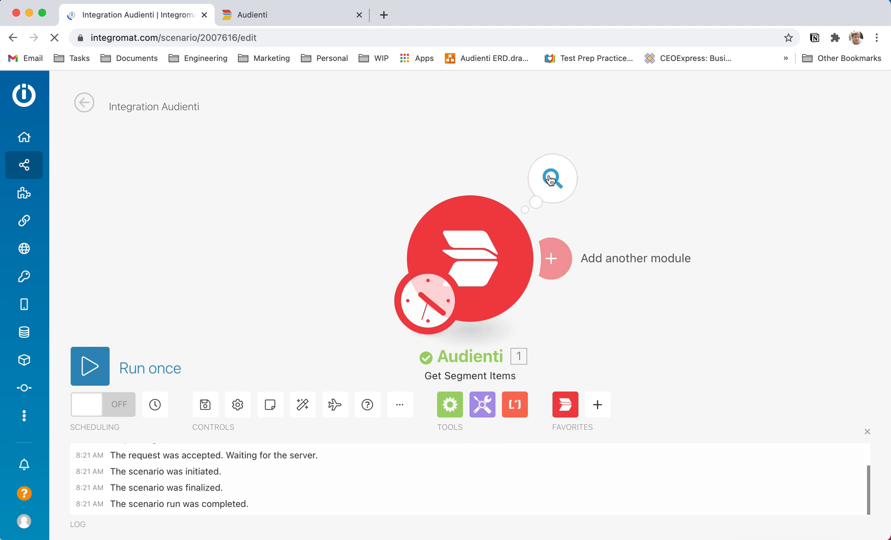
{"action": "left_click", "coordinate": [550, 179]}
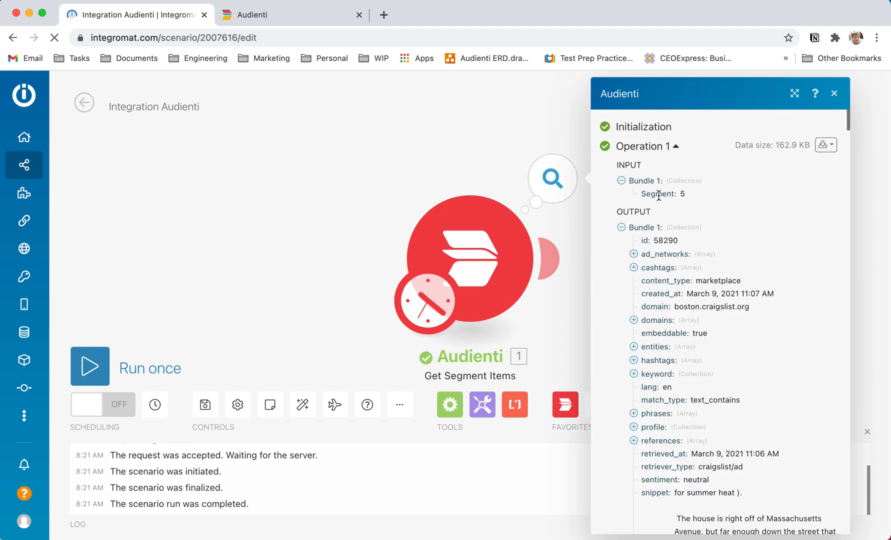
{"action": "left_click", "coordinate": [834, 93]}
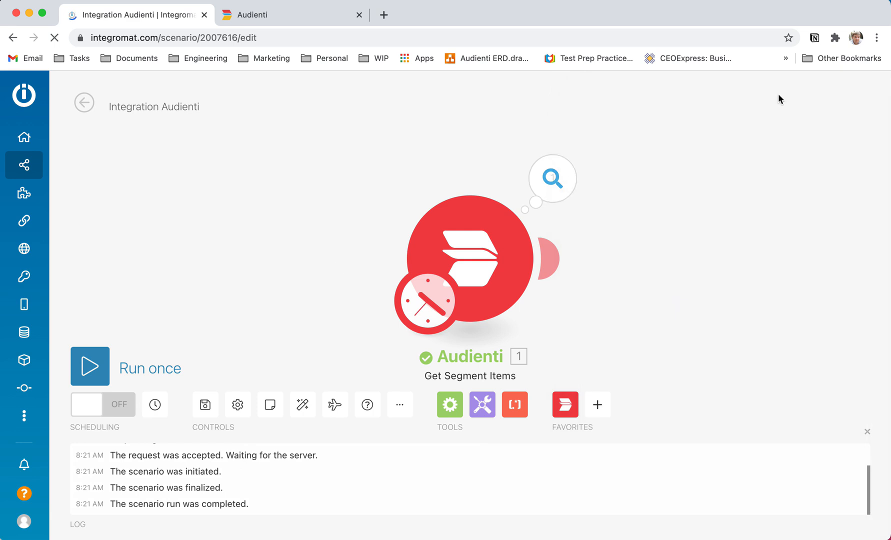
Step: Add a Flow Control Iterator connected after the Audienti module and open its settings
{"action": "left_click", "coordinate": [449, 404]}
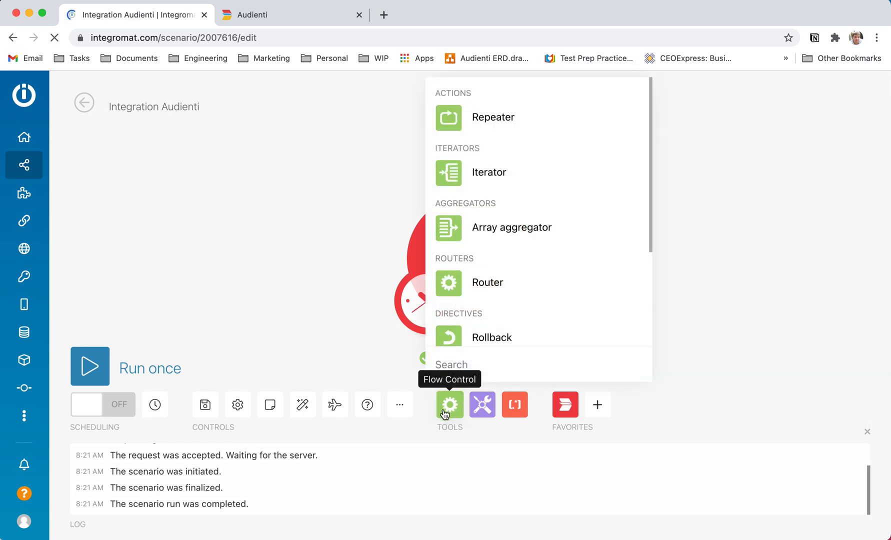
{"action": "left_click", "coordinate": [448, 173]}
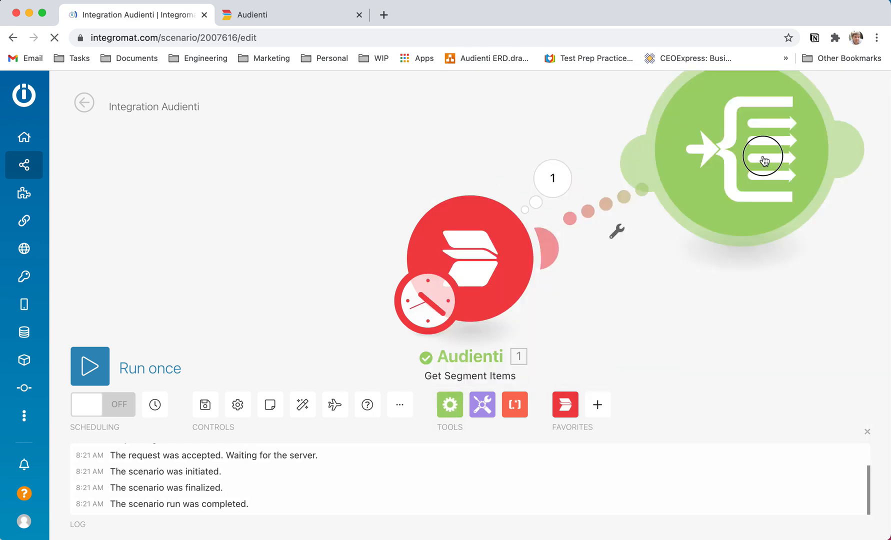
{"action": "left_click_drag", "start_coordinate": [647, 251], "coordinate": [692, 262]}
{"action": "left_click", "coordinate": [691, 259]}
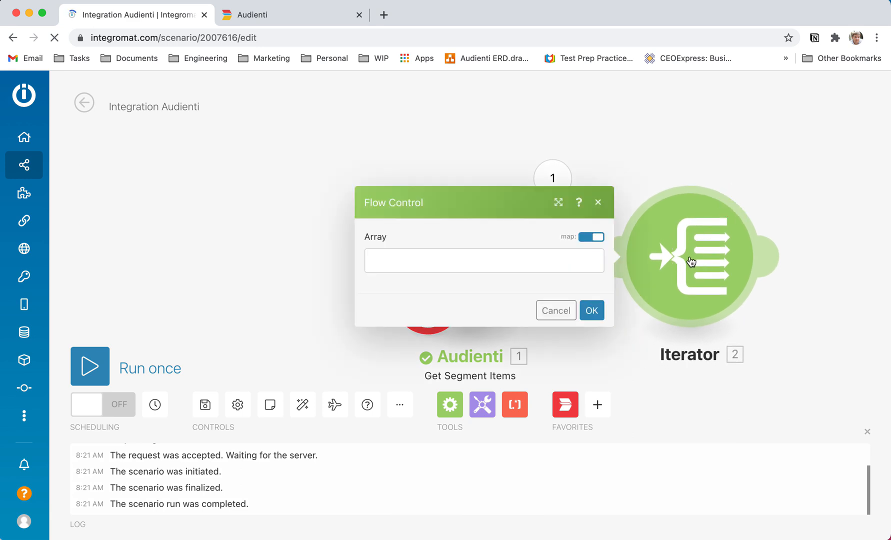
Step: Map the Iterator's array to Total number of bundles from Get Segment Items and save the settings
{"action": "left_click", "coordinate": [484, 262]}
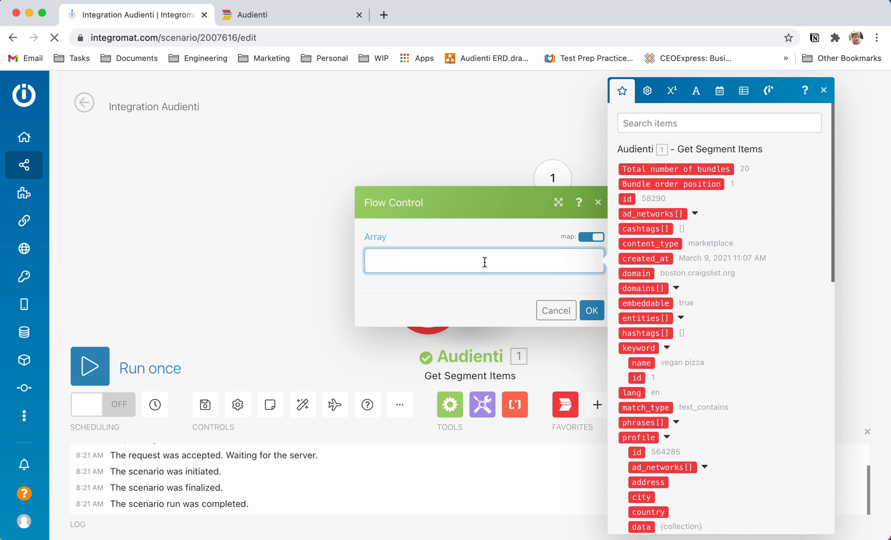
{"action": "left_click", "coordinate": [655, 171]}
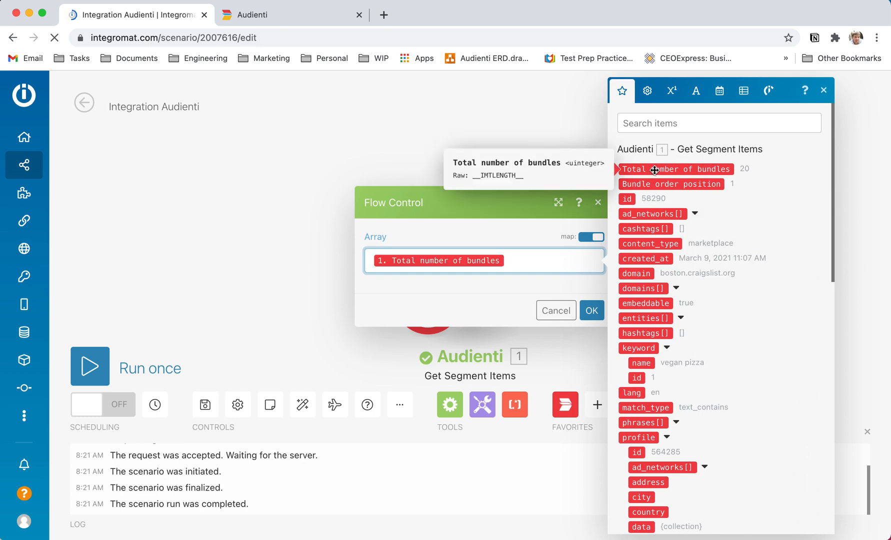
{"action": "left_click", "coordinate": [592, 311]}
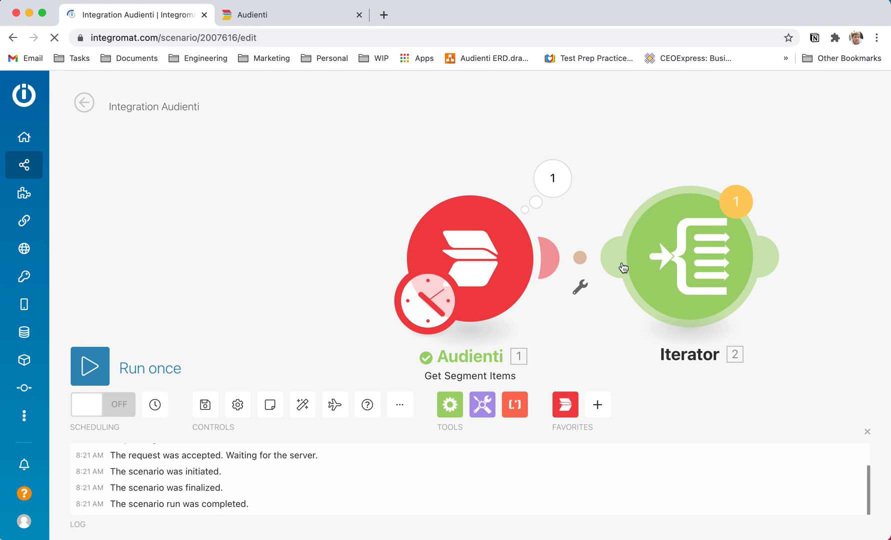
Step: Add a Google Sheets Add a Row module after the Iterator
{"action": "scroll", "coordinate": [463, 377], "scroll_direction": "right", "scroll_amount": 6}
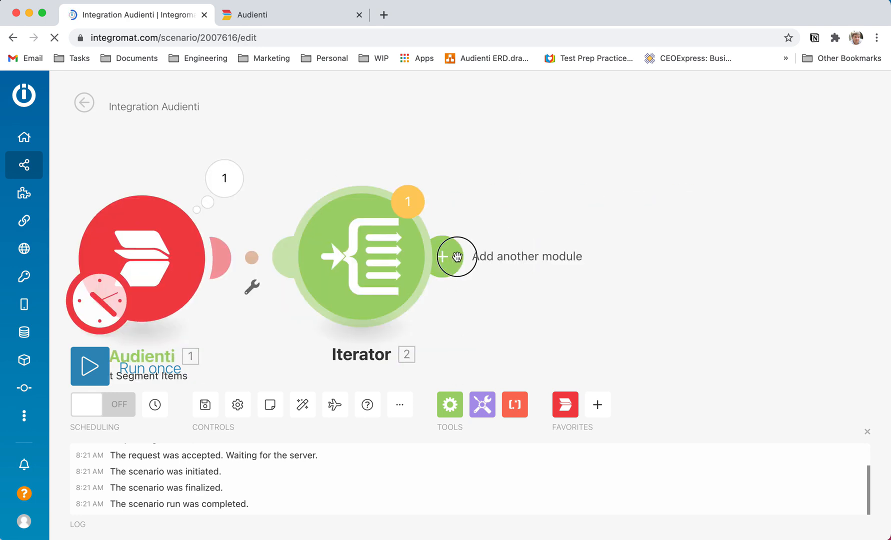
{"action": "left_click", "coordinate": [447, 257]}
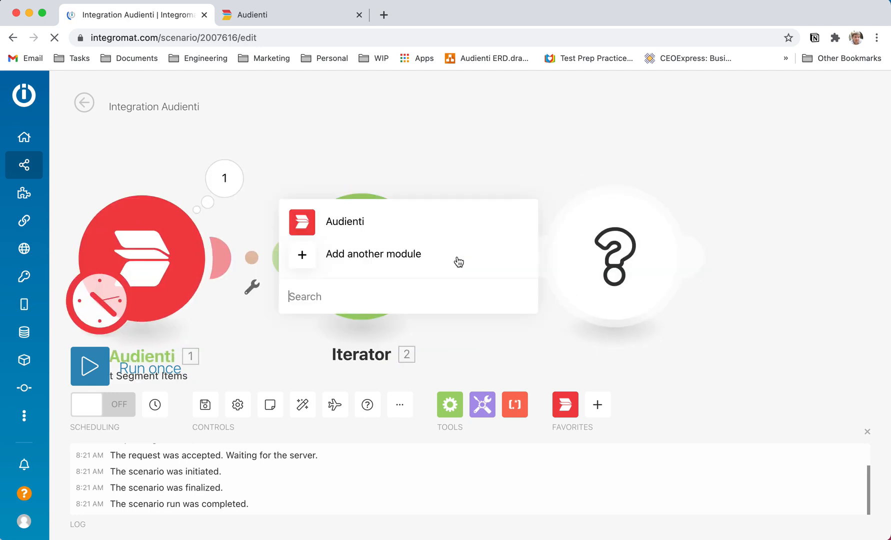
{"action": "type", "text": "google"}
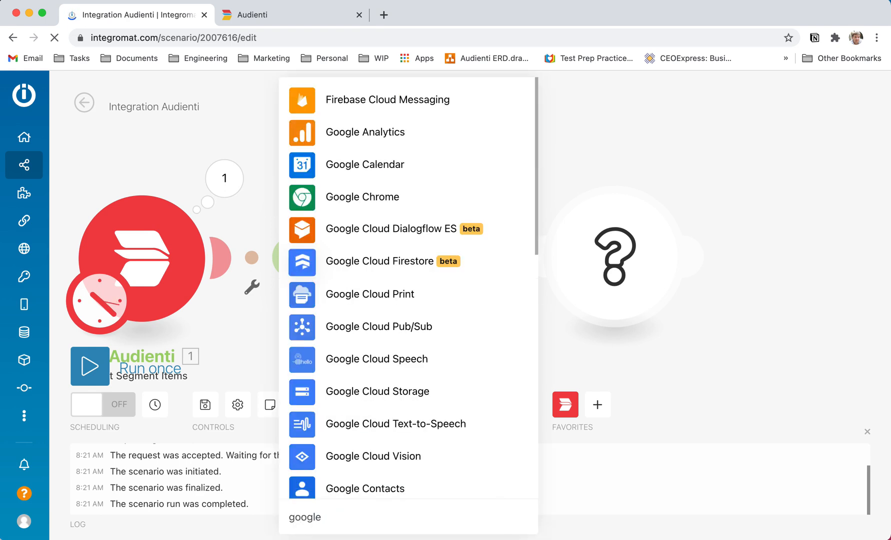
{"action": "type", "text": " sh"}
{"action": "key", "text": "BackSpace"}
{"action": "type", "text": "e sheet"}
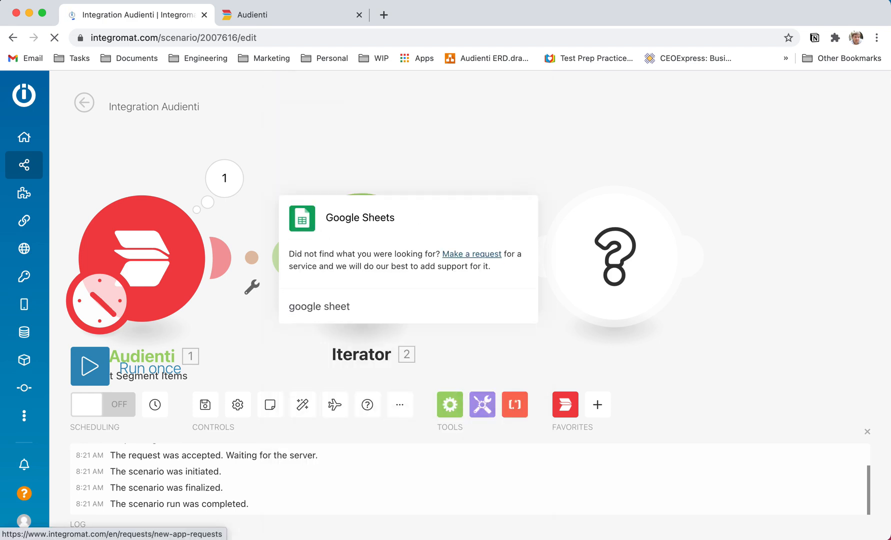
{"action": "left_click", "coordinate": [349, 218]}
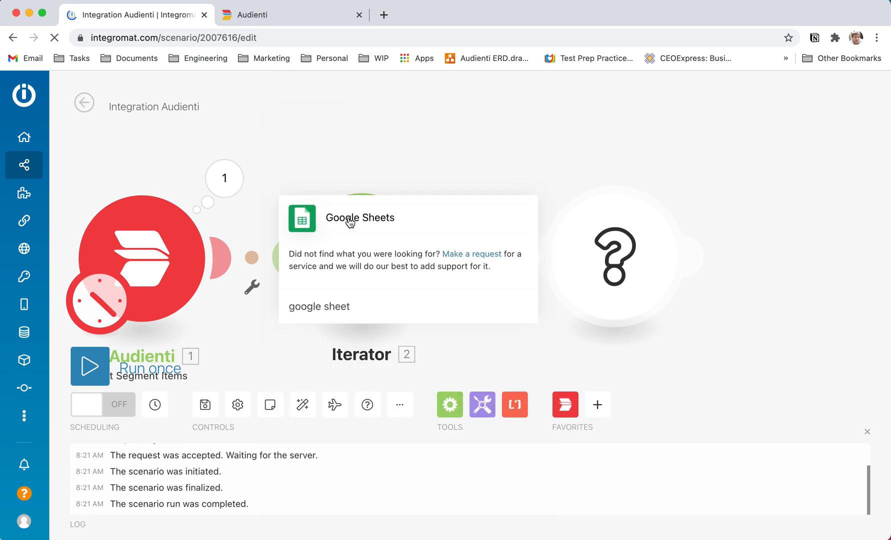
{"action": "left_click", "coordinate": [376, 122]}
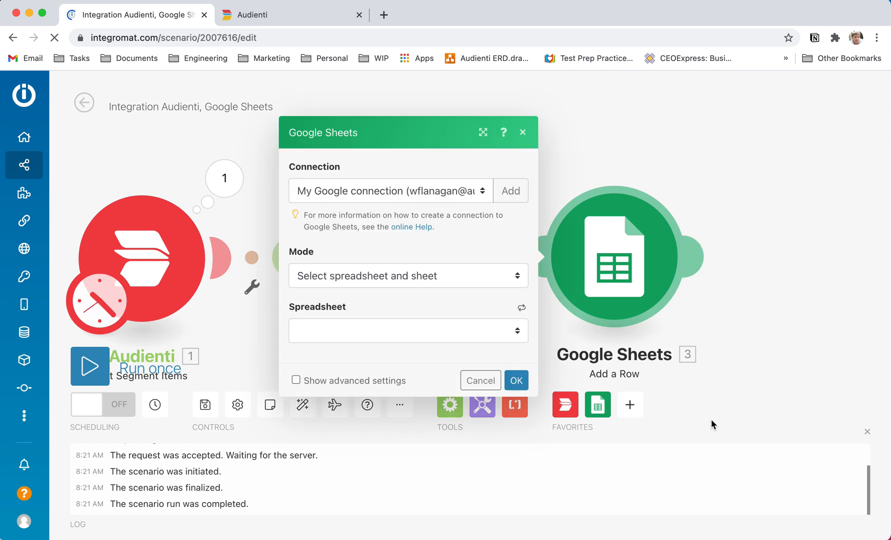
Step: Keep the mode Select spreadsheet and sheet, and choose the March Mentions spreadsheet with Sheet1 as the target
{"action": "left_click", "coordinate": [373, 277]}
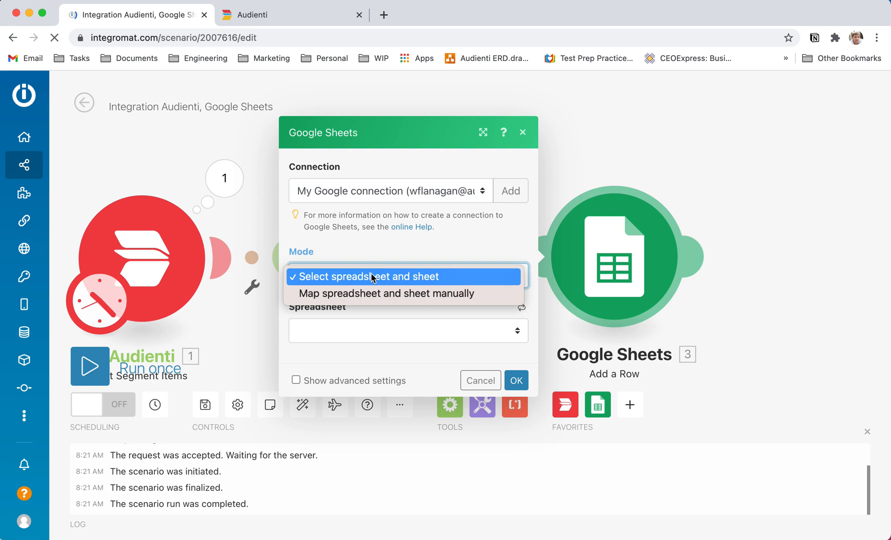
{"action": "left_click", "coordinate": [372, 276]}
{"action": "left_click", "coordinate": [381, 326]}
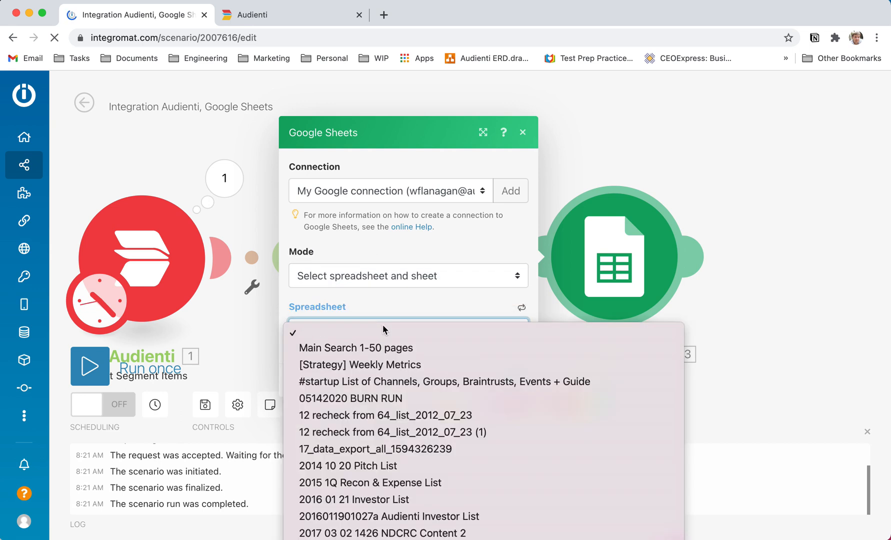
{"action": "scroll", "coordinate": [383, 329], "scroll_direction": "down", "scroll_amount": 20}
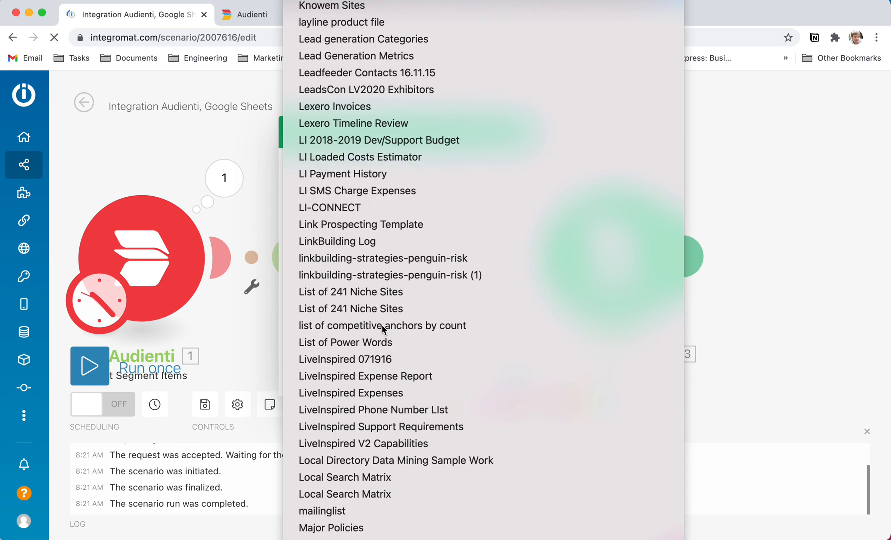
{"action": "left_click", "coordinate": [384, 329]}
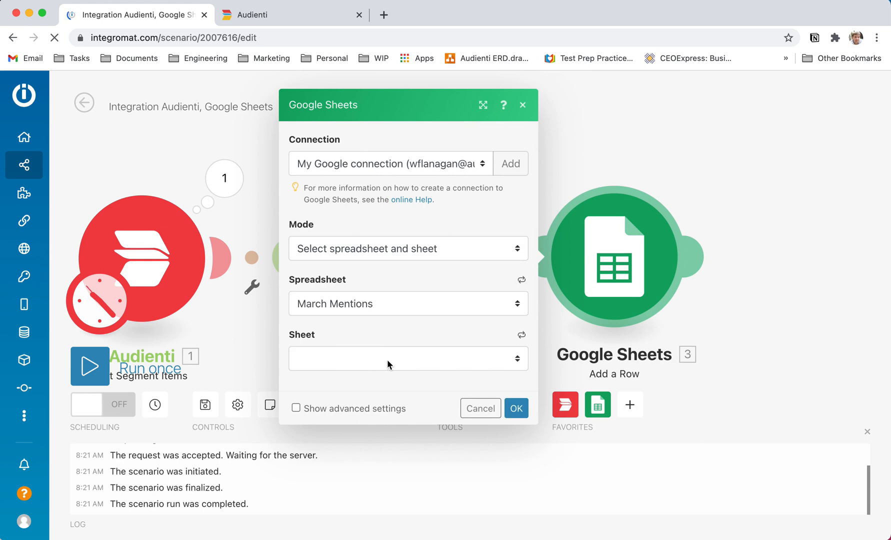
{"action": "left_click", "coordinate": [387, 360]}
{"action": "left_click", "coordinate": [345, 374]}
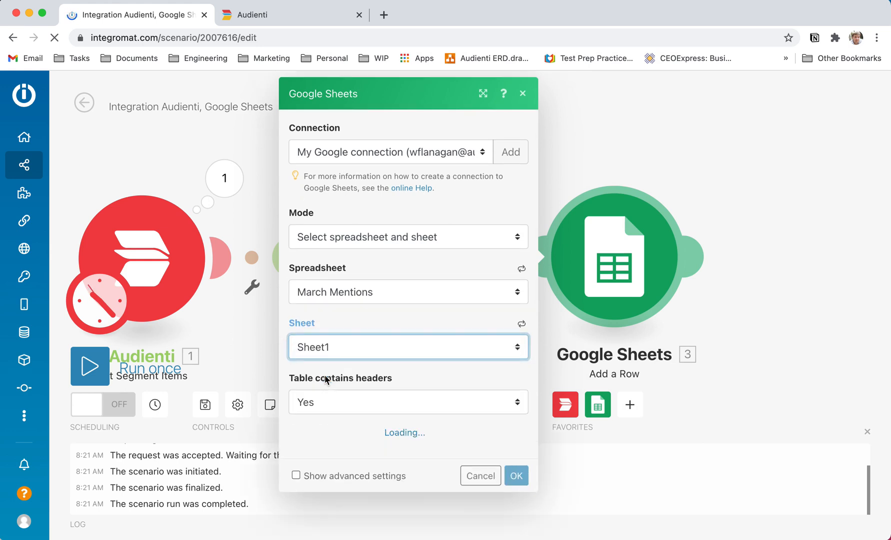
Step: Set the table to contain no headers and use the column range A-Z
{"action": "left_click", "coordinate": [390, 402]}
{"action": "left_click", "coordinate": [354, 423]}
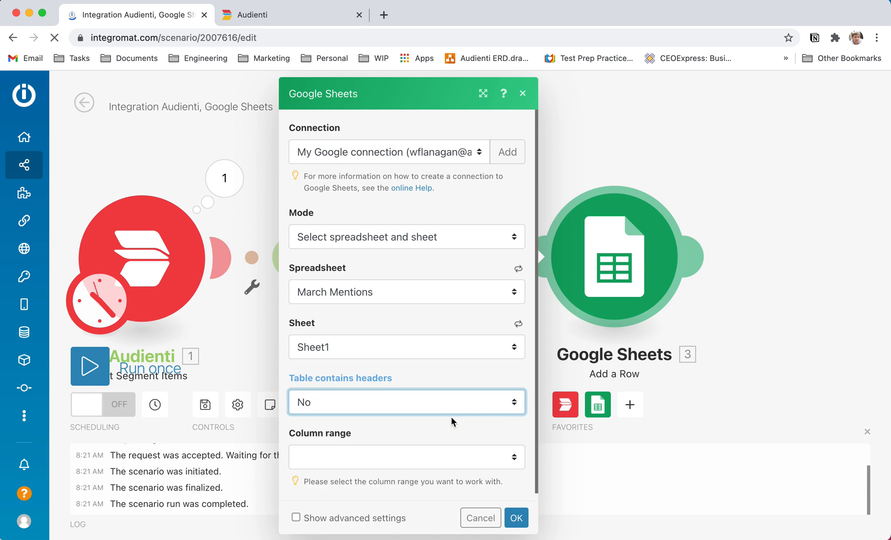
{"action": "left_click", "coordinate": [370, 450]}
{"action": "left_click", "coordinate": [319, 468]}
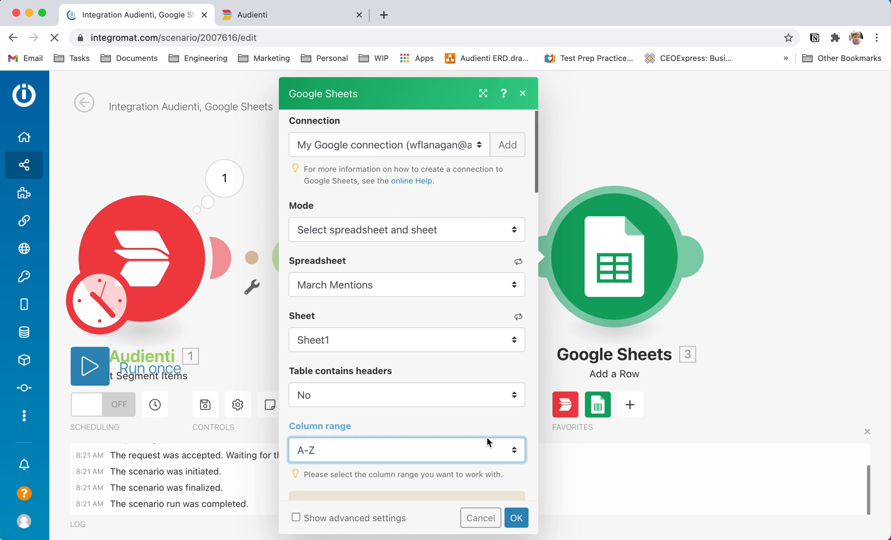
Step: Map column A of the new row to id and column B to content_type from Get Segment Items
{"action": "scroll", "coordinate": [488, 441], "scroll_direction": "down", "scroll_amount": 3}
{"action": "scroll", "coordinate": [487, 436], "scroll_direction": "down", "scroll_amount": 1}
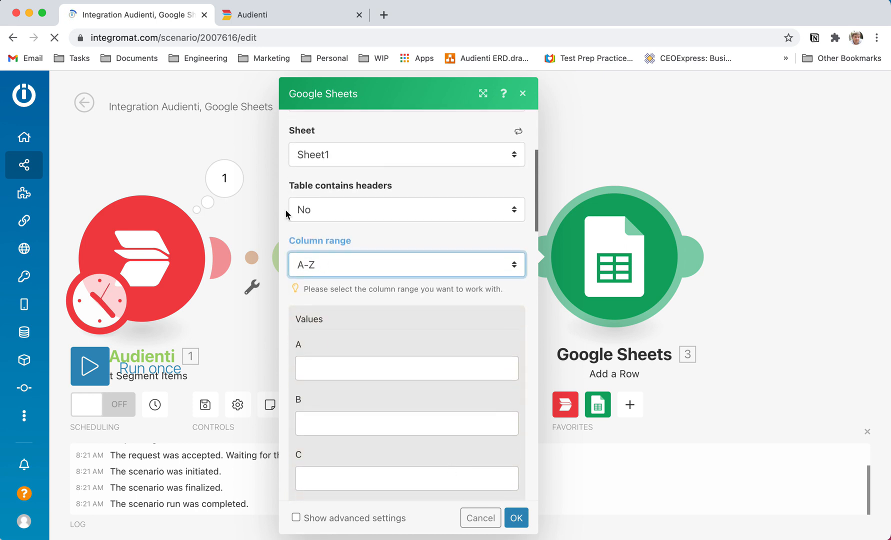
{"action": "scroll", "coordinate": [438, 305], "scroll_direction": "down", "scroll_amount": 3}
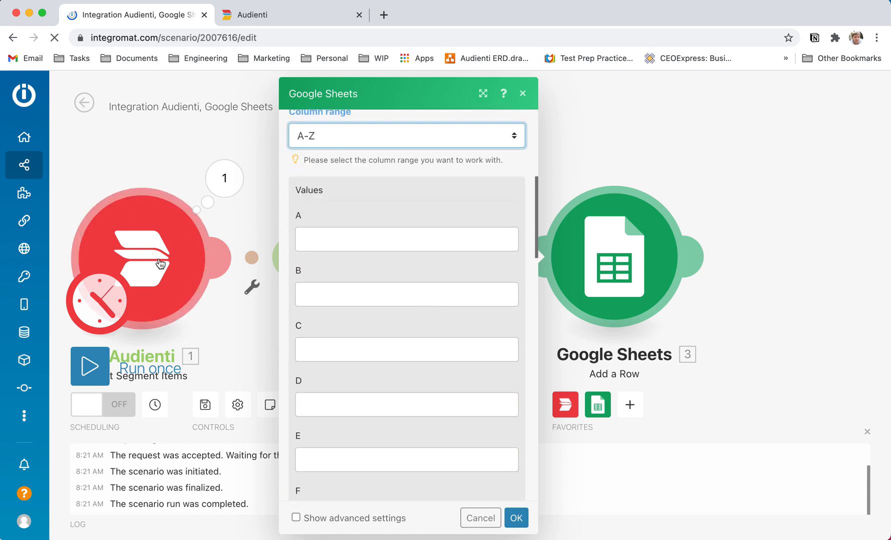
{"action": "left_click", "coordinate": [321, 240]}
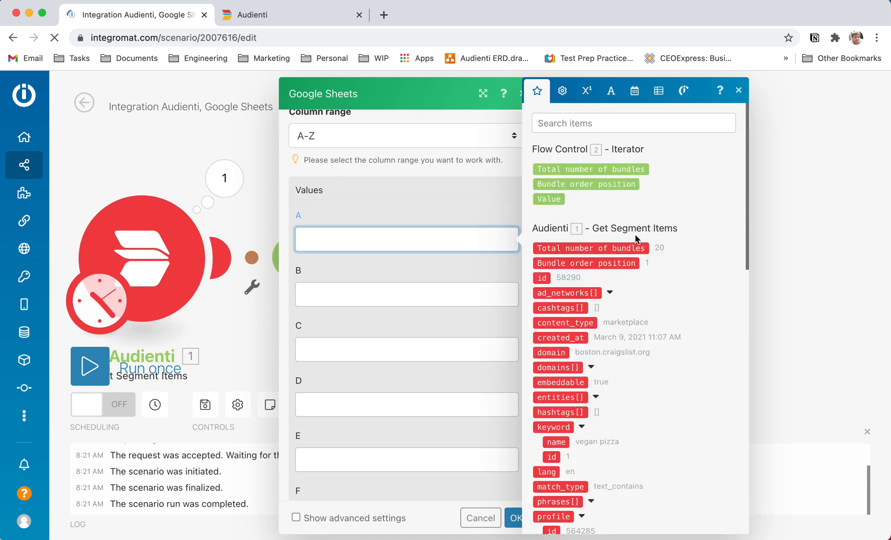
{"action": "left_click", "coordinate": [542, 278]}
{"action": "left_click", "coordinate": [345, 296]}
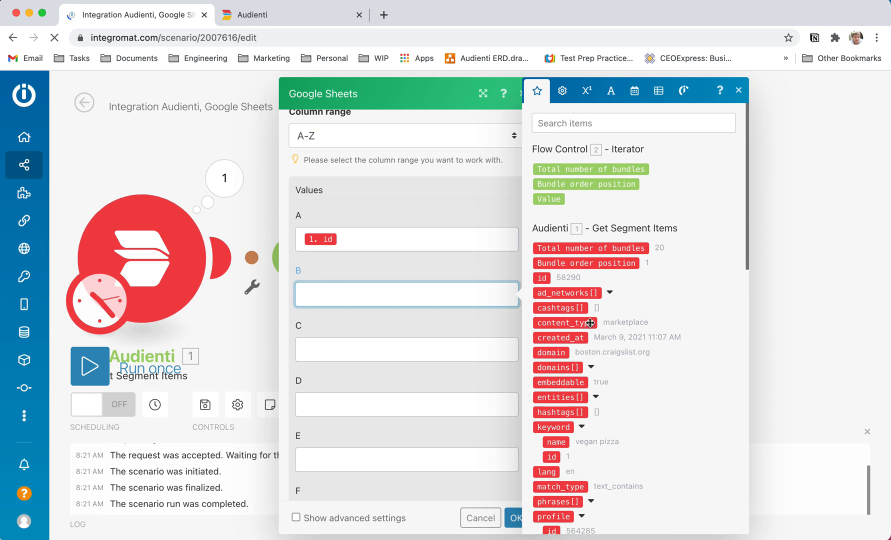
{"action": "left_click", "coordinate": [565, 323]}
Step: Map column C to domain and column D to the keyword's name from Get Segment Items
{"action": "left_click", "coordinate": [358, 349]}
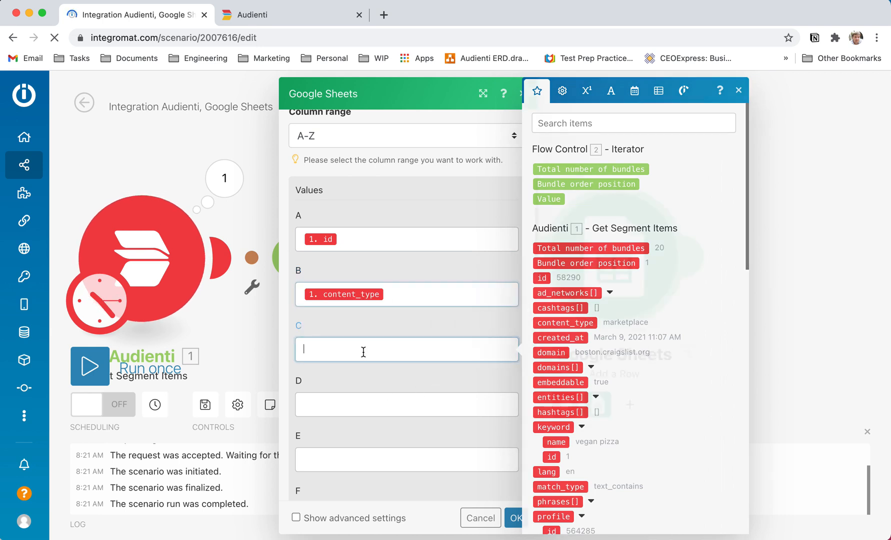
{"action": "left_click", "coordinate": [550, 353]}
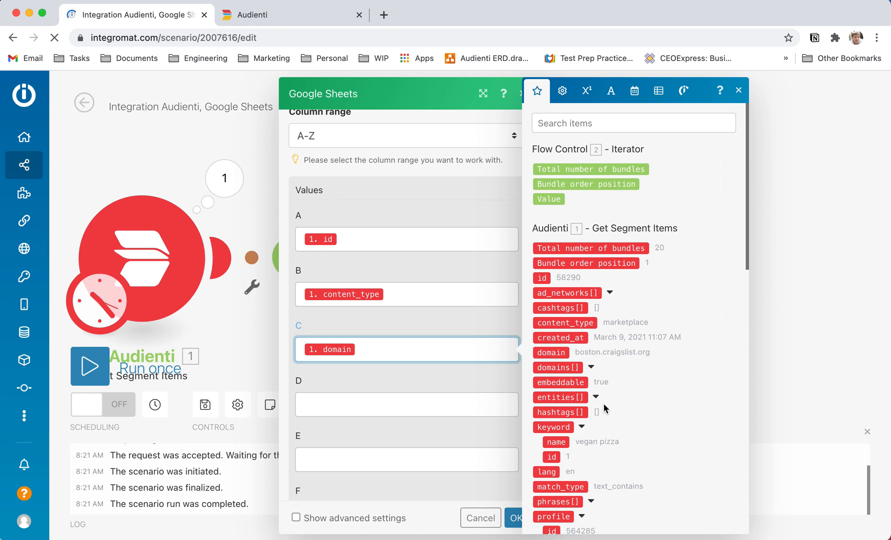
{"action": "scroll", "coordinate": [606, 404], "scroll_direction": "down", "scroll_amount": 2}
{"action": "left_click", "coordinate": [330, 397]}
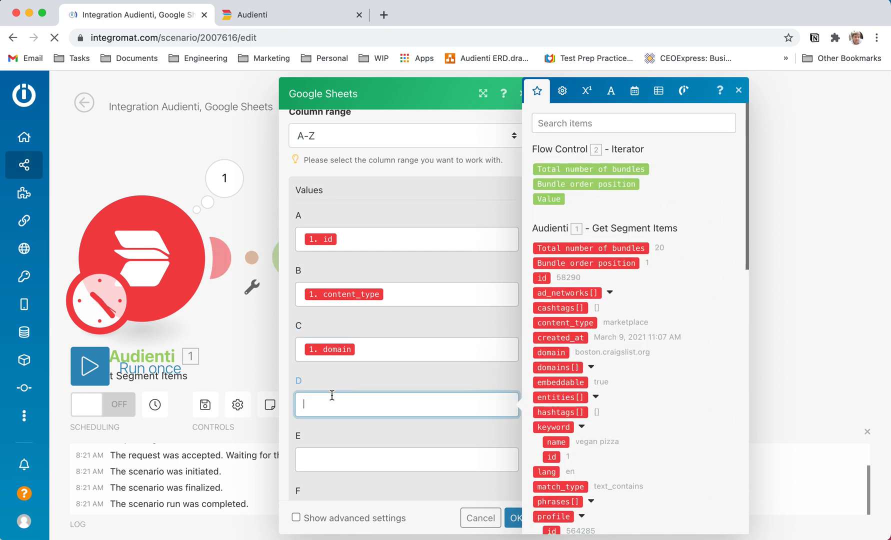
{"action": "left_click", "coordinate": [554, 438]}
Step: Map column E to the item-level lang and column F to match_type from Get Segment Items
{"action": "scroll", "coordinate": [398, 405], "scroll_direction": "down", "scroll_amount": 5}
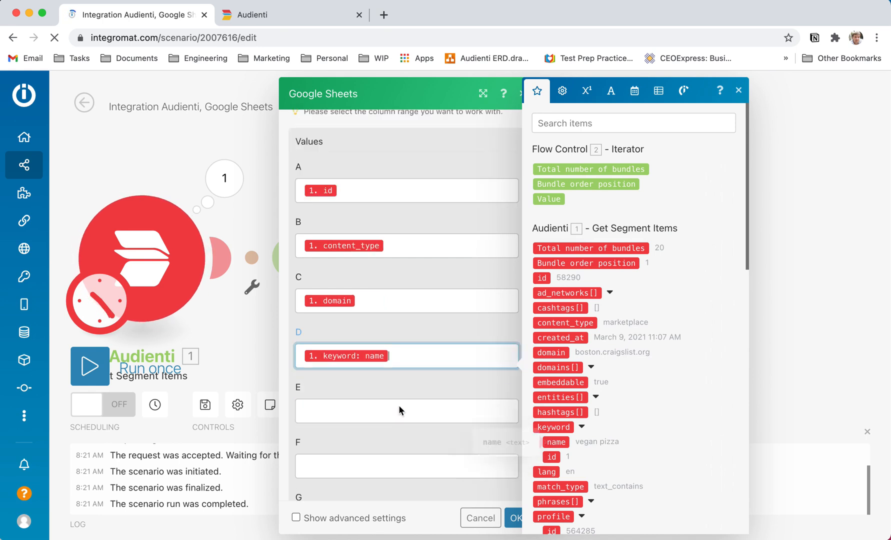
{"action": "scroll", "coordinate": [620, 419], "scroll_direction": "down", "scroll_amount": 5}
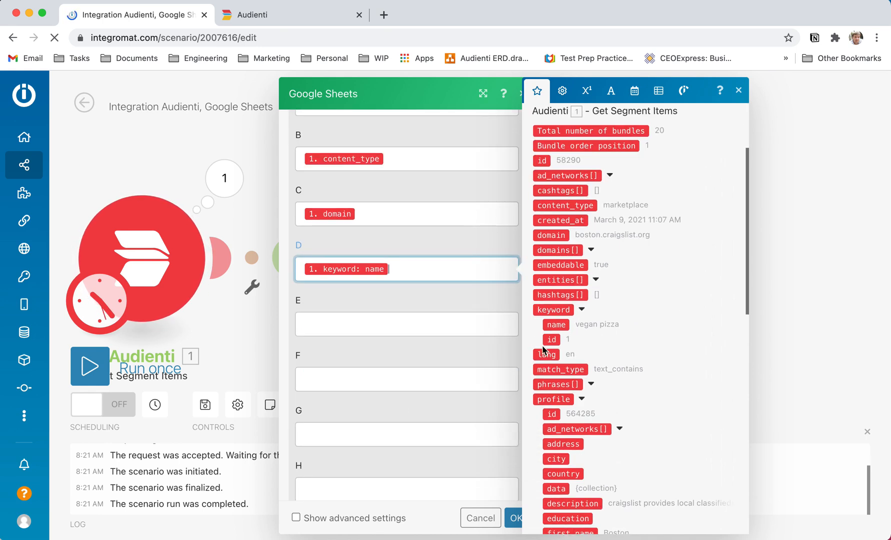
{"action": "left_click", "coordinate": [382, 318]}
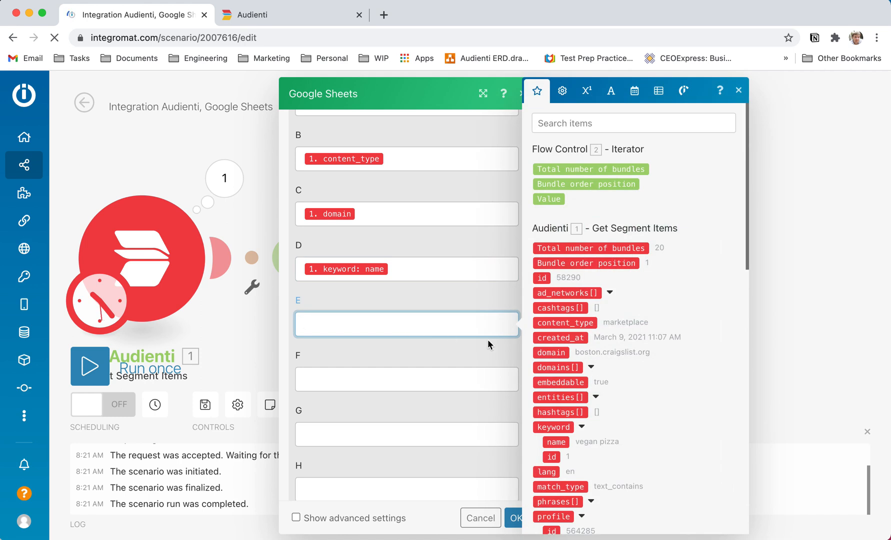
{"action": "scroll", "coordinate": [544, 434], "scroll_direction": "down", "scroll_amount": 3}
{"action": "left_click", "coordinate": [545, 389]}
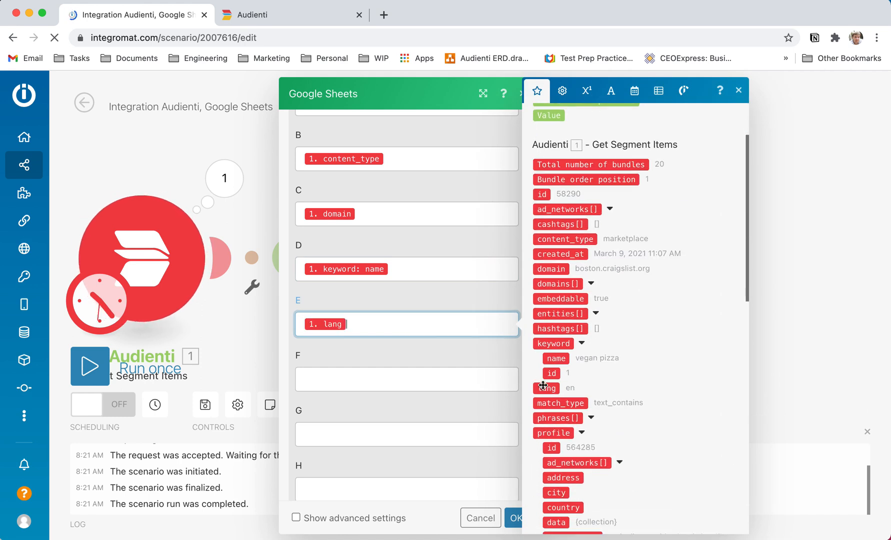
{"action": "left_click", "coordinate": [361, 382]}
{"action": "scroll", "coordinate": [555, 415], "scroll_direction": "down", "scroll_amount": 3}
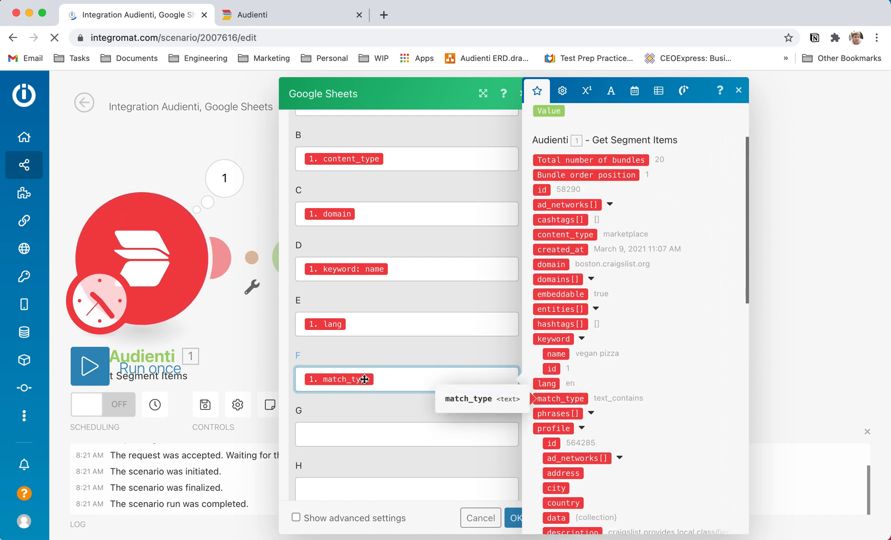
Step: Map column G to the profile's friendly_id from Get Segment Items
{"action": "scroll", "coordinate": [364, 380], "scroll_direction": "down", "scroll_amount": 3}
{"action": "scroll", "coordinate": [364, 380], "scroll_direction": "down", "scroll_amount": 3}
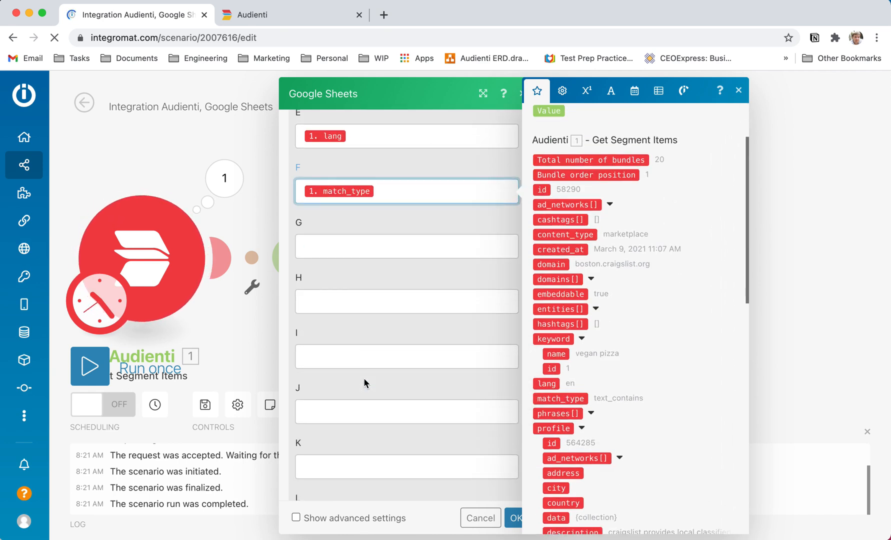
{"action": "left_click", "coordinate": [336, 242]}
{"action": "scroll", "coordinate": [610, 395], "scroll_direction": "down", "scroll_amount": 3}
{"action": "scroll", "coordinate": [610, 395], "scroll_direction": "down", "scroll_amount": 3}
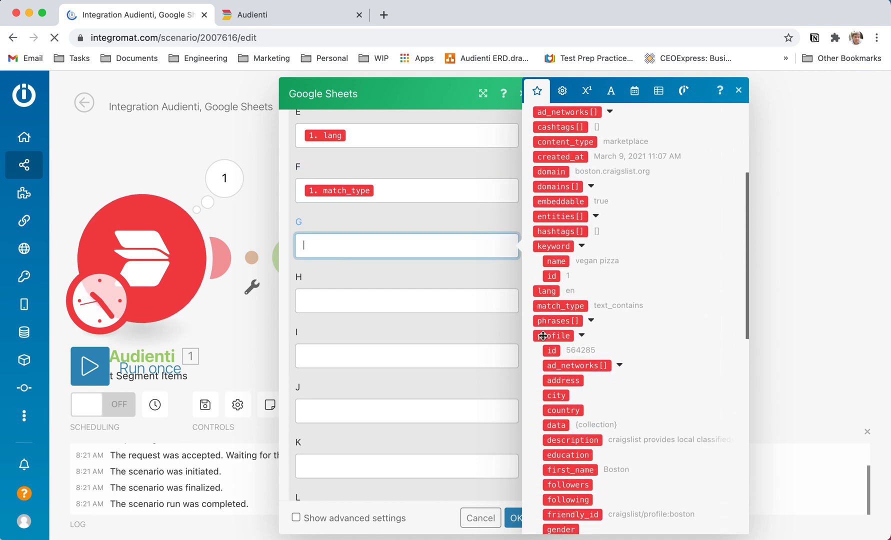
{"action": "scroll", "coordinate": [550, 375], "scroll_direction": "down", "scroll_amount": 2}
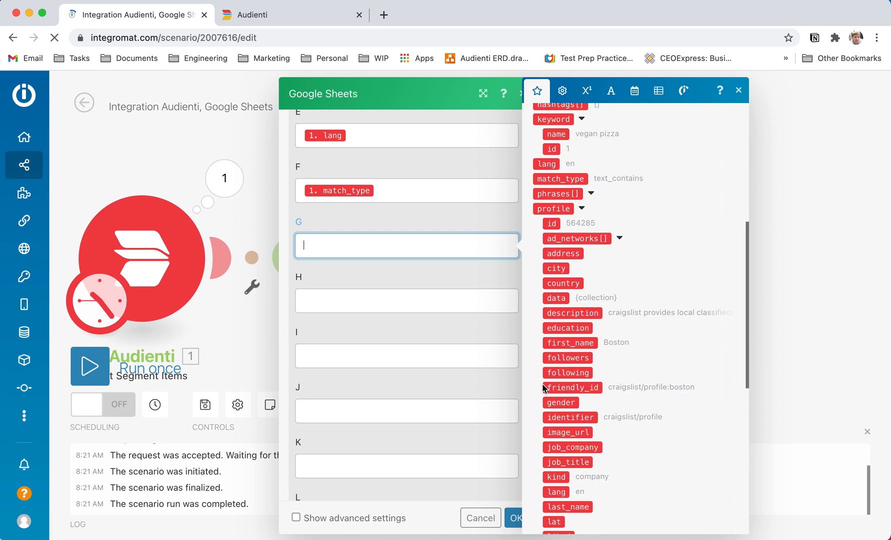
{"action": "left_click", "coordinate": [559, 356]}
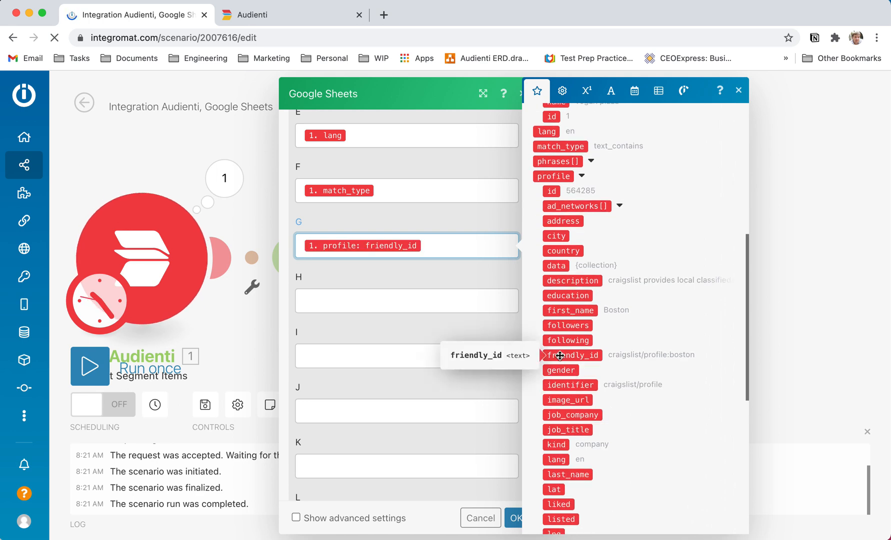
Step: Map column H to sentiment from Get Segment Items
{"action": "scroll", "coordinate": [581, 385], "scroll_direction": "down", "scroll_amount": 3}
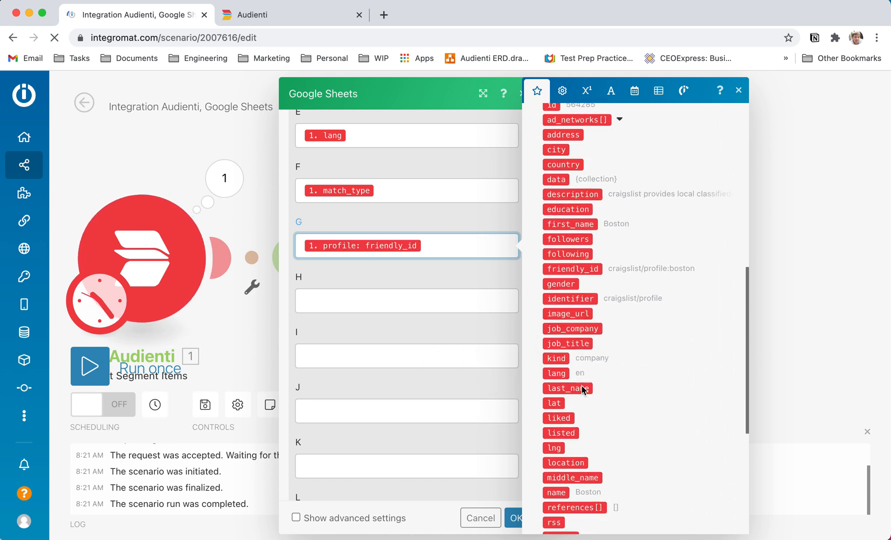
{"action": "scroll", "coordinate": [581, 385], "scroll_direction": "down", "scroll_amount": 1}
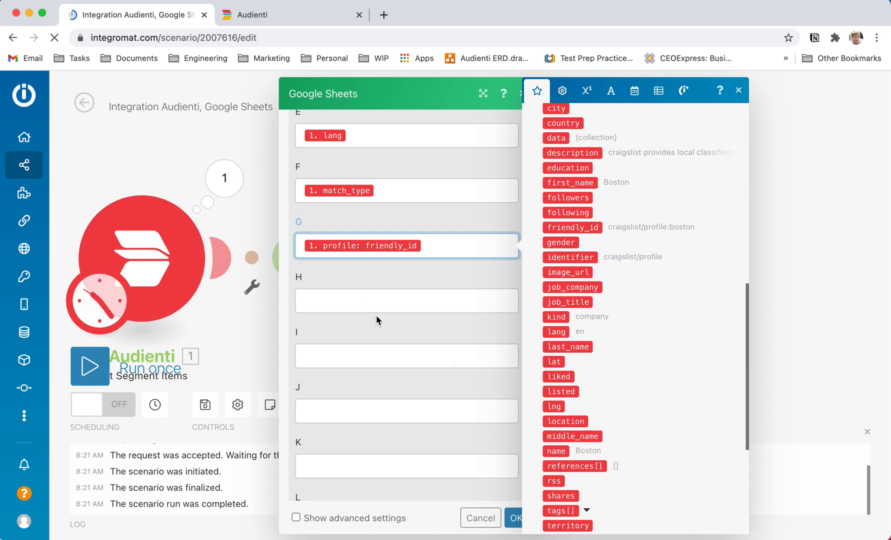
{"action": "scroll", "coordinate": [574, 360], "scroll_direction": "down", "scroll_amount": 3}
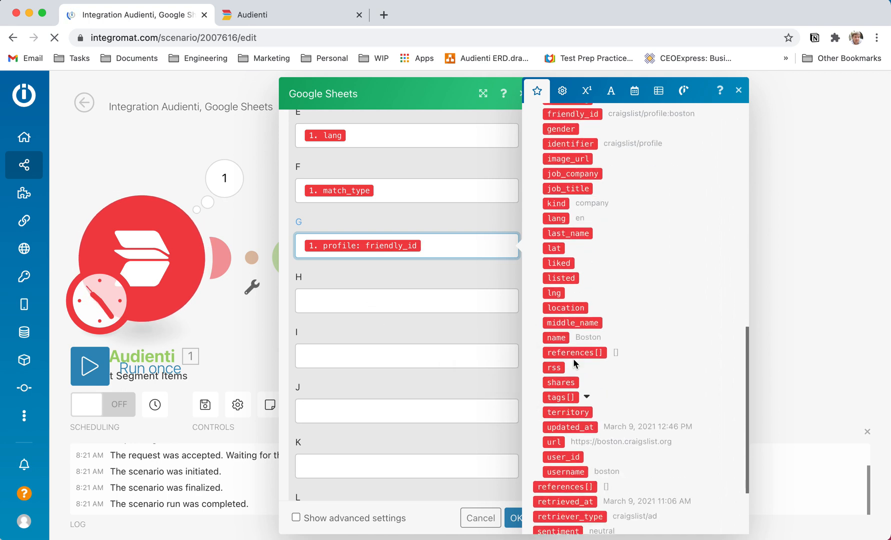
{"action": "scroll", "coordinate": [575, 363], "scroll_direction": "down", "scroll_amount": 3}
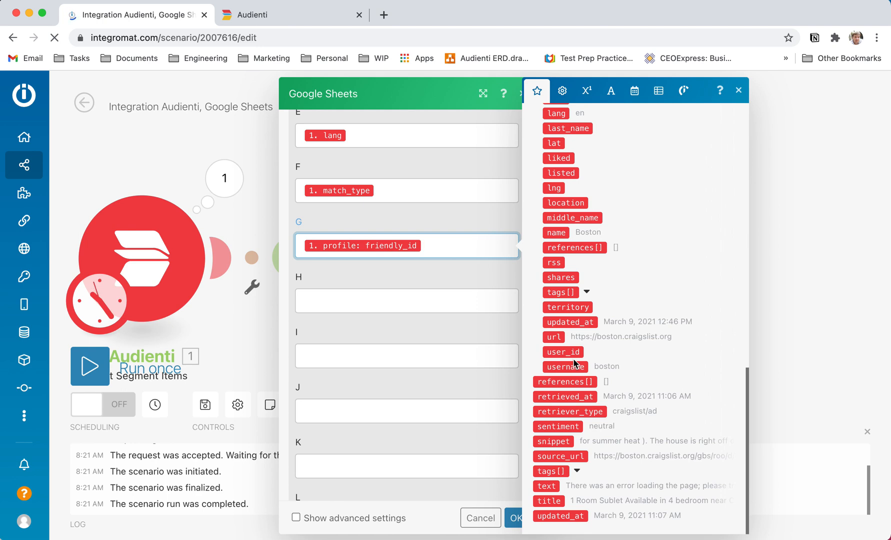
{"action": "left_click", "coordinate": [346, 305]}
{"action": "scroll", "coordinate": [574, 471], "scroll_direction": "down", "scroll_amount": 1}
{"action": "scroll", "coordinate": [574, 471], "scroll_direction": "down", "scroll_amount": 10}
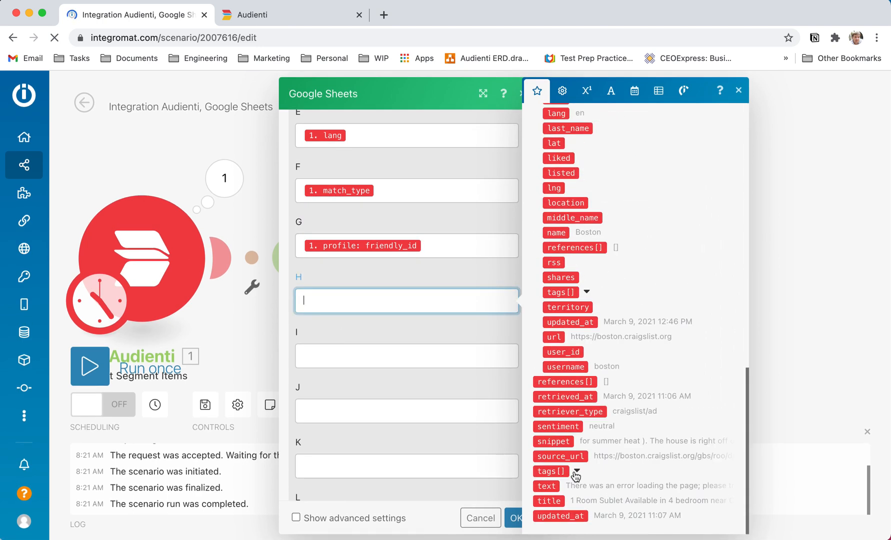
{"action": "left_click", "coordinate": [547, 424]}
Step: Map column I to snippet and column J to source_url from Get Segment Items
{"action": "left_click", "coordinate": [348, 354]}
{"action": "scroll", "coordinate": [625, 450], "scroll_direction": "down", "scroll_amount": 10}
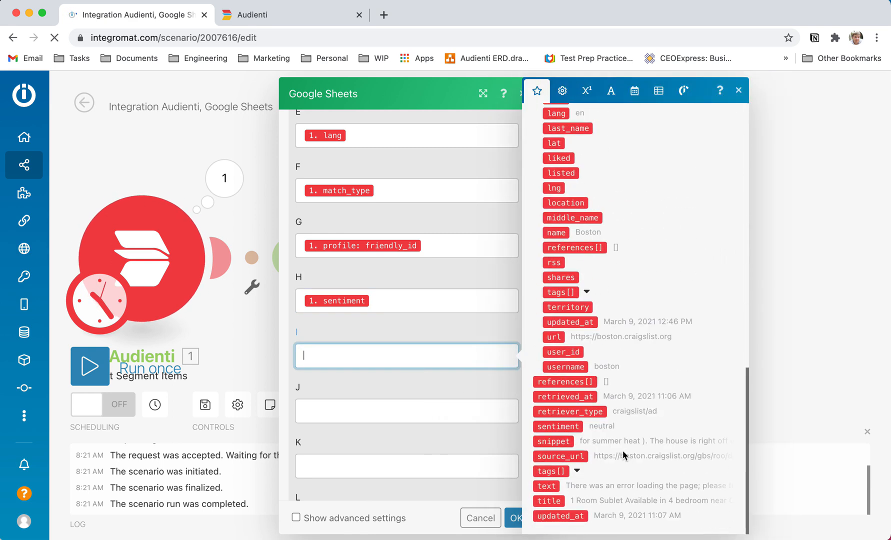
{"action": "left_click", "coordinate": [544, 440]}
{"action": "left_click", "coordinate": [322, 416]}
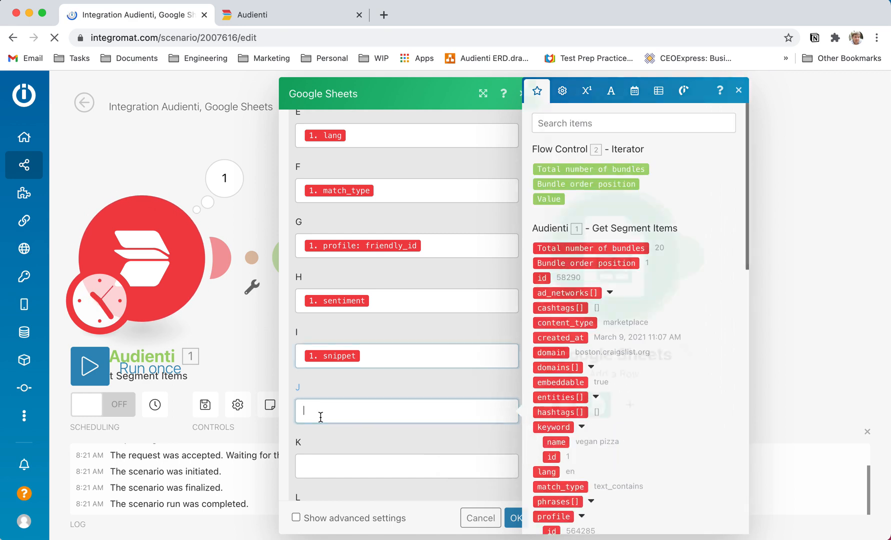
{"action": "scroll", "coordinate": [588, 487], "scroll_direction": "down", "scroll_amount": 15}
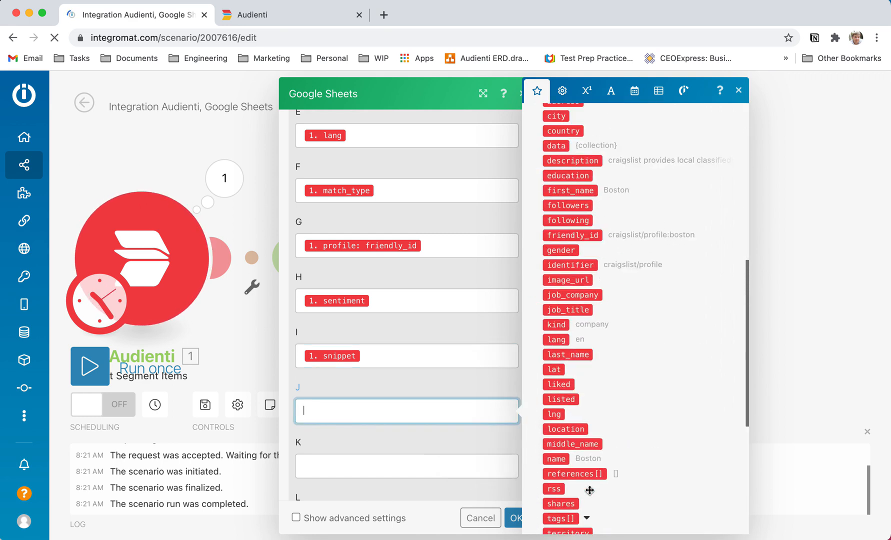
{"action": "left_click", "coordinate": [560, 456]}
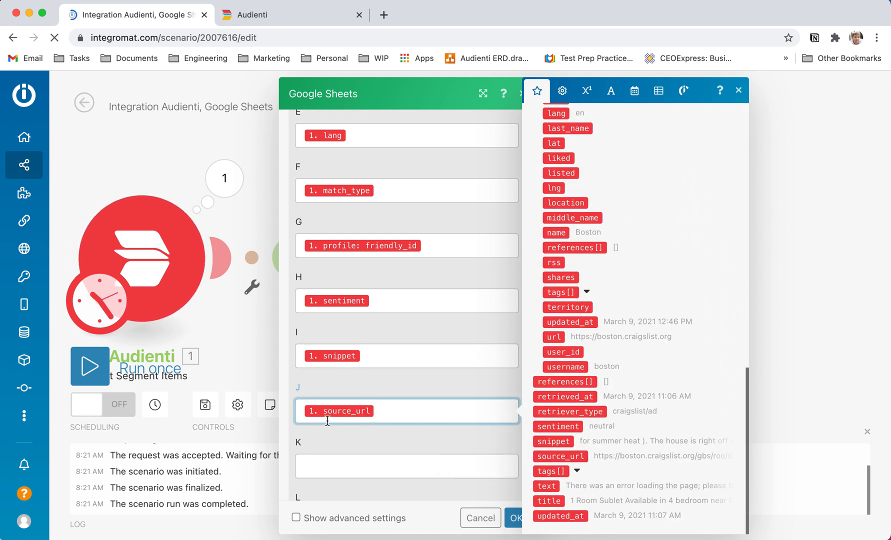
Step: Save the Add a Row settings and run the scenario once
{"action": "left_click", "coordinate": [359, 453]}
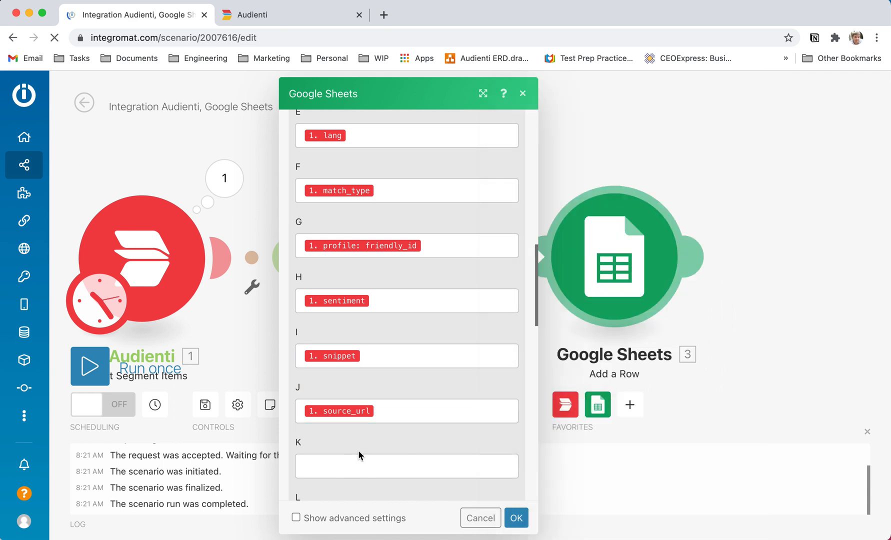
{"action": "left_click", "coordinate": [523, 525]}
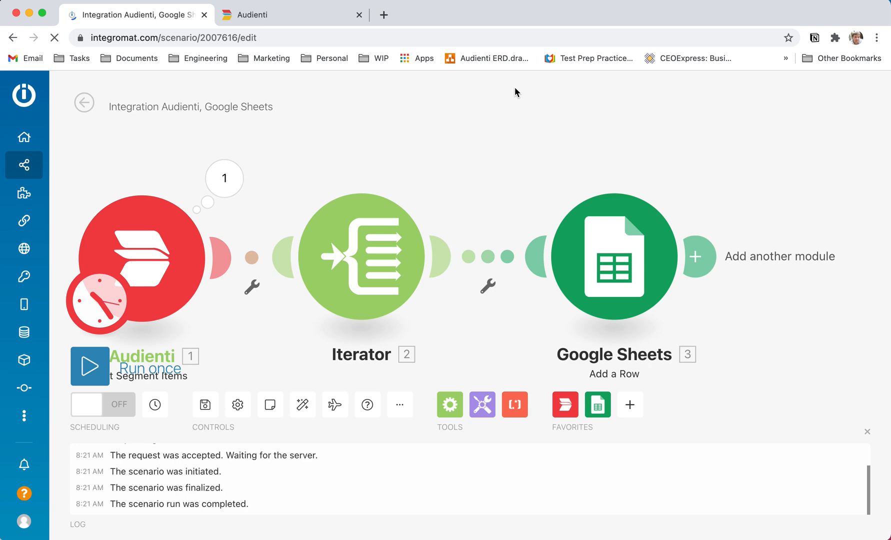
{"action": "left_click", "coordinate": [89, 366]}
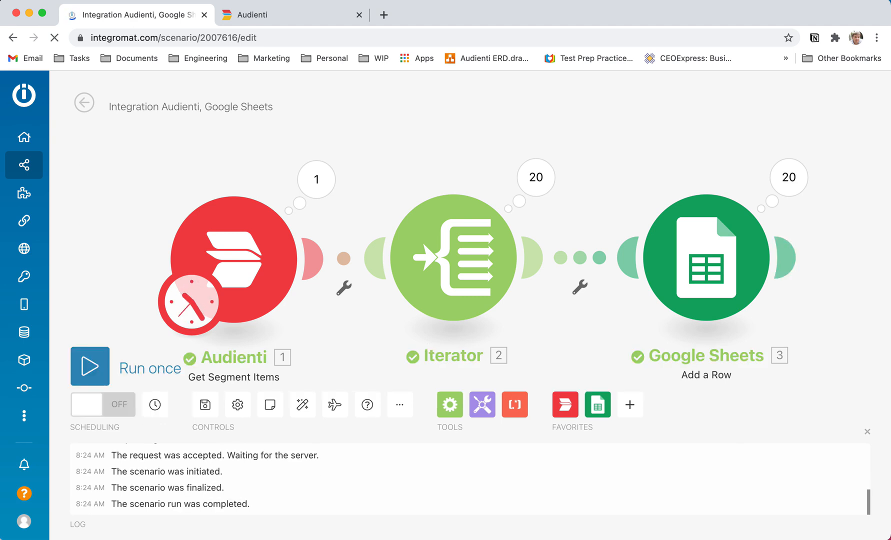
Step: Open the March Mentions spreadsheet from sheets.google.com in a new browser tab and look through its exported rows
{"action": "left_click", "coordinate": [266, 14]}
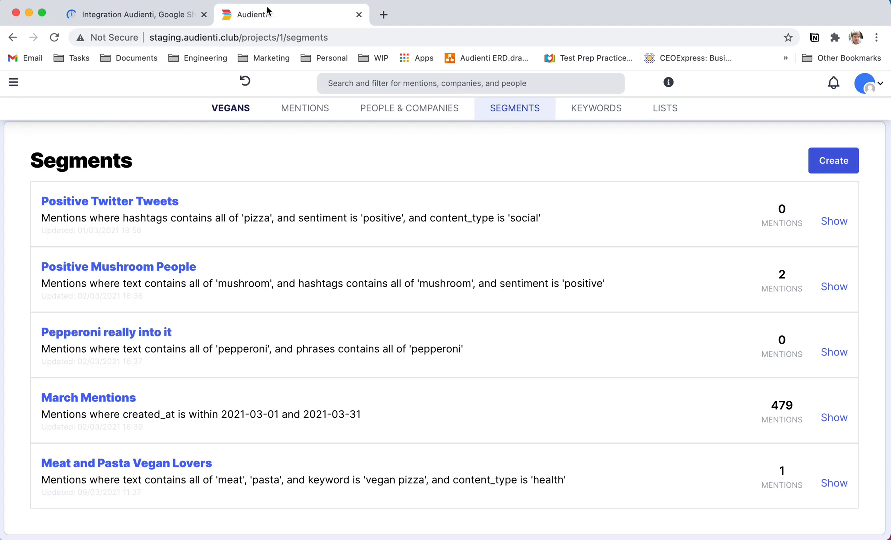
{"action": "left_click", "coordinate": [383, 15]}
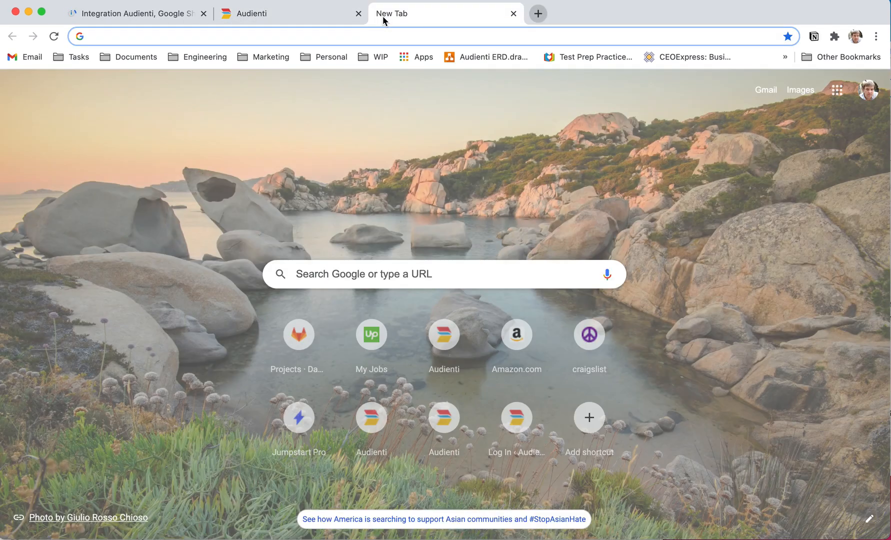
{"action": "type", "text": "sheets.google.com"}
{"action": "key", "text": "Return"}
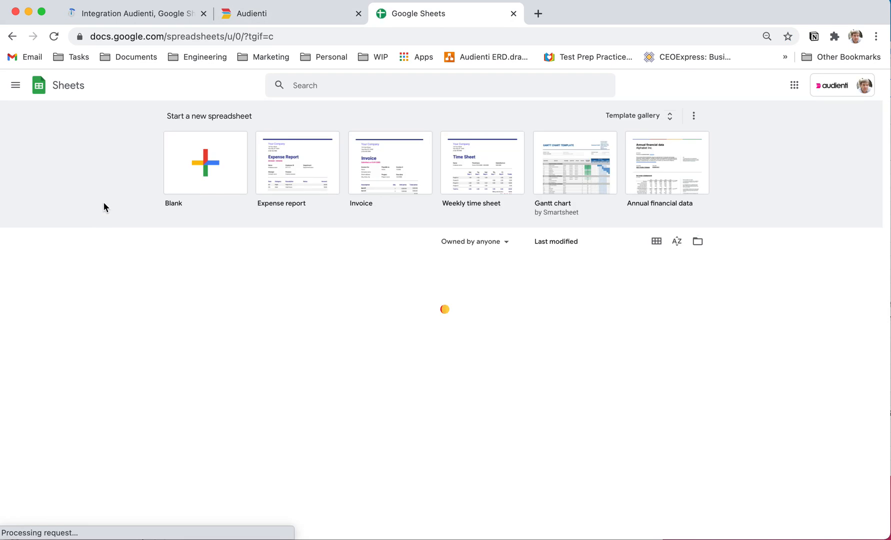
{"action": "left_click", "coordinate": [211, 274]}
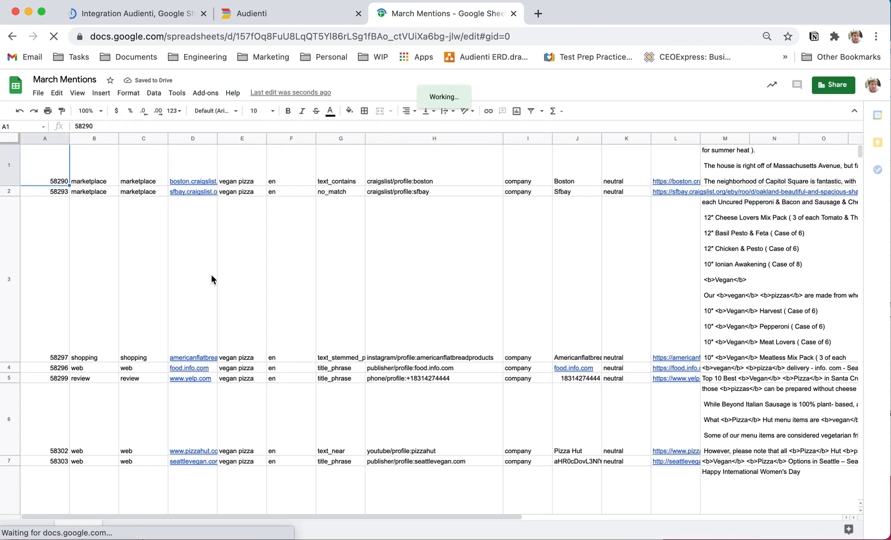
{"action": "scroll", "coordinate": [211, 274], "scroll_direction": "down", "scroll_amount": 15}
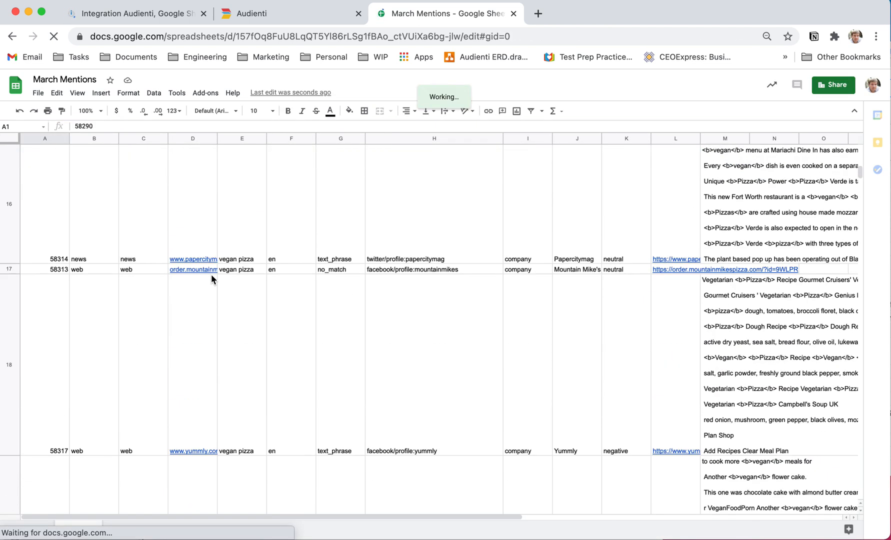
{"action": "scroll", "coordinate": [211, 274], "scroll_direction": "up", "scroll_amount": 15}
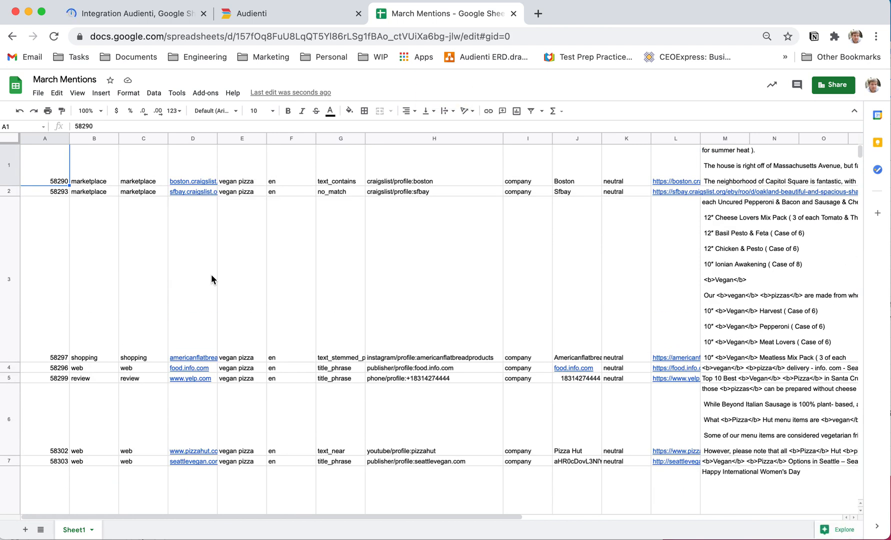
{"action": "mouse_move", "coordinate": [209, 274]}
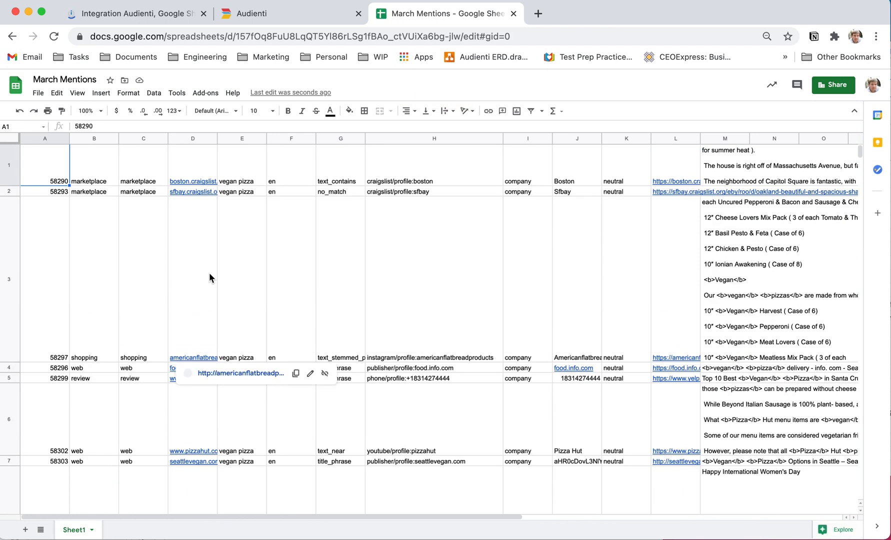